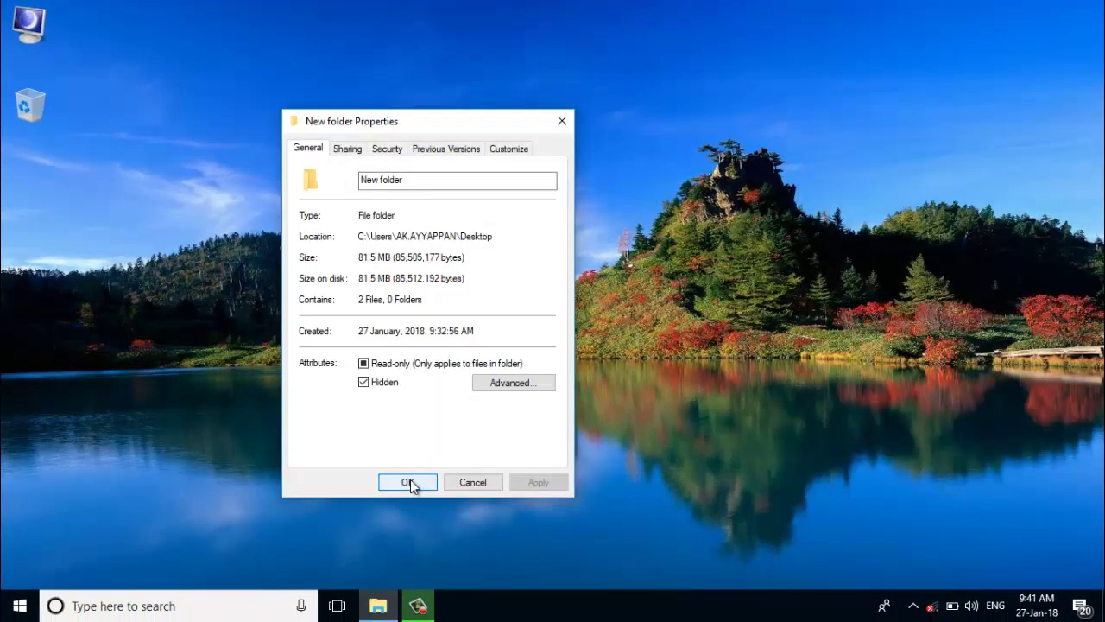
- Apply the Hidden attribute to New folder, and turn on the display of hidden items in File Explorer
click(408, 482)
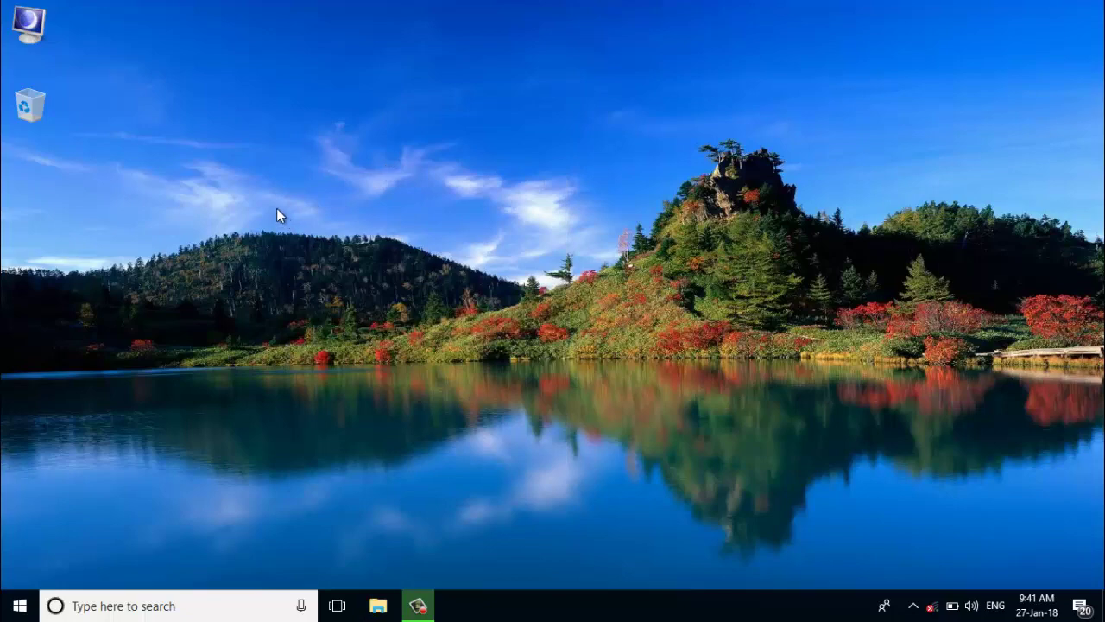
double_click(28, 24)
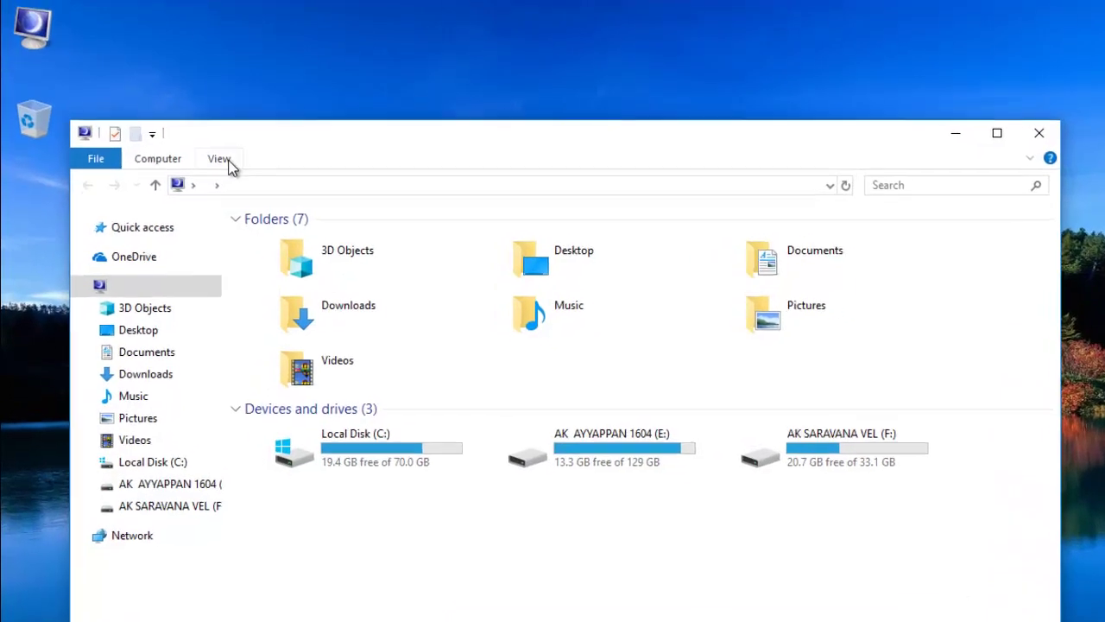
click(226, 161)
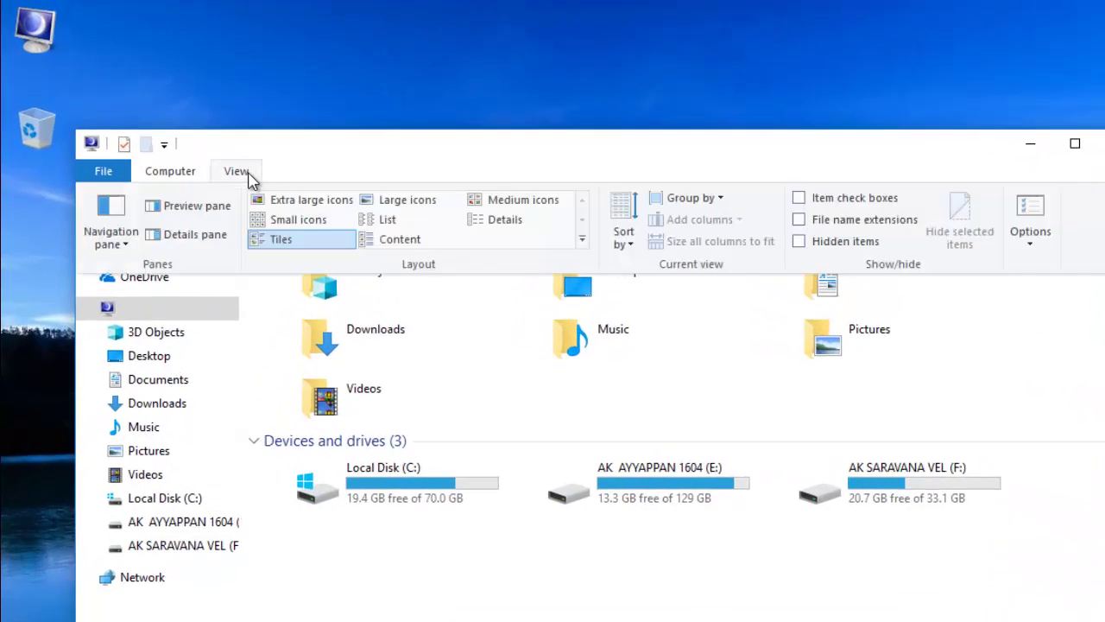
click(799, 243)
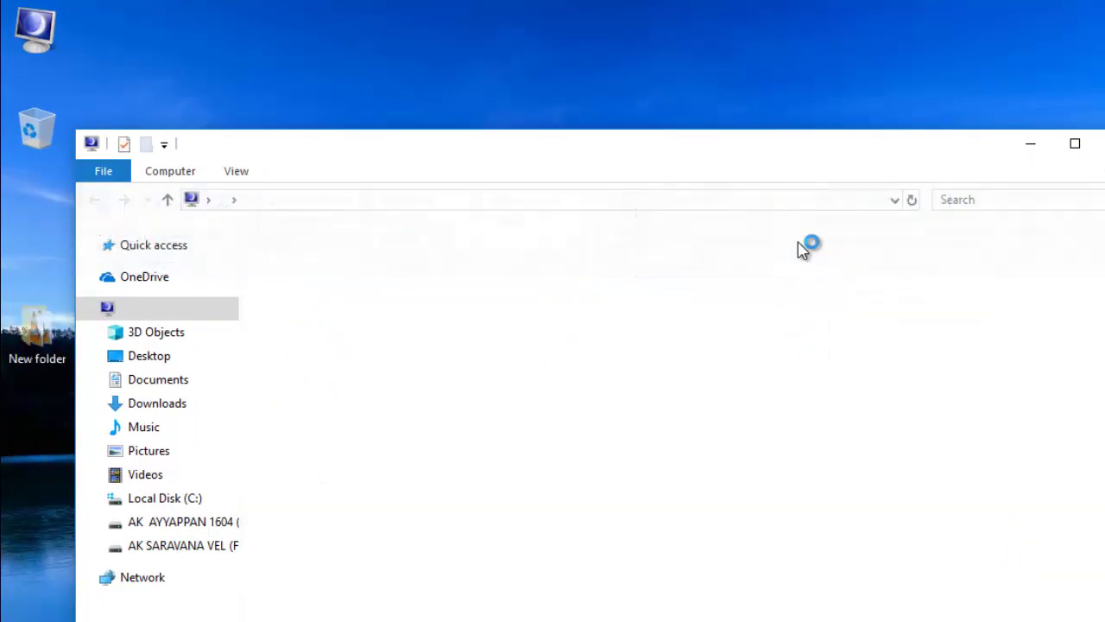
click(1030, 144)
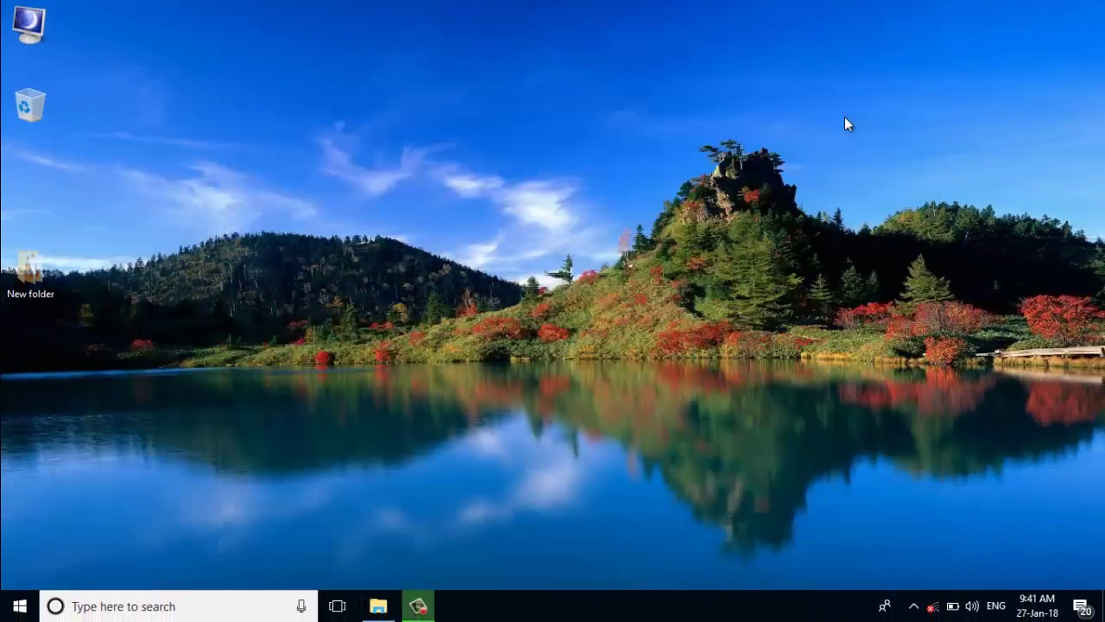
- Move the hidden New folder away from the other desktop icons into the open area beside the Recycle Bin
drag(28, 269, 278, 116)
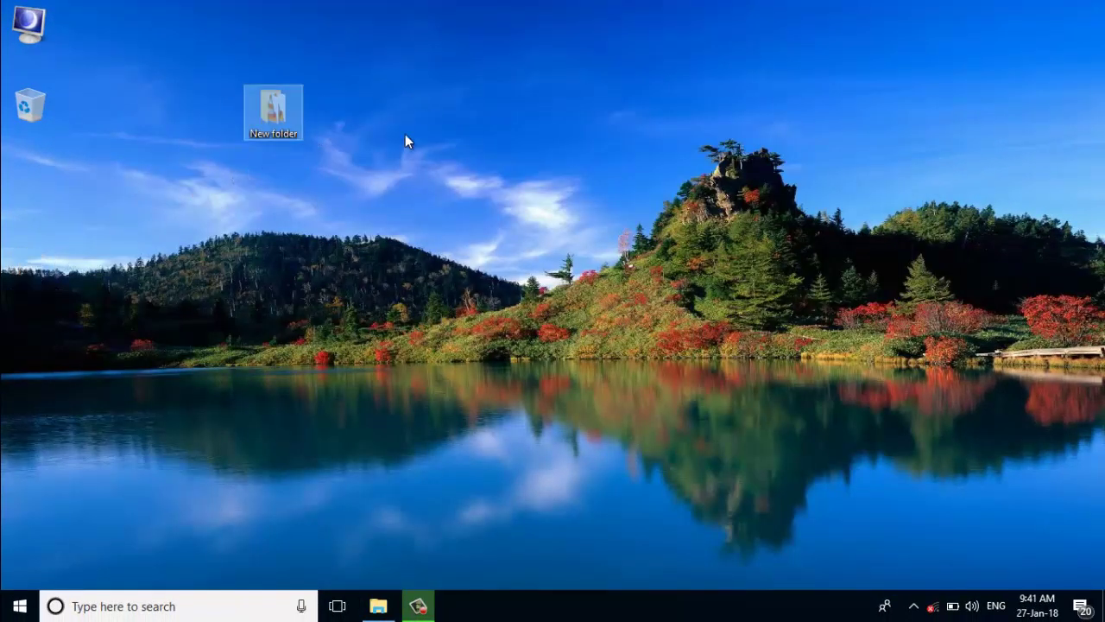
click(379, 181)
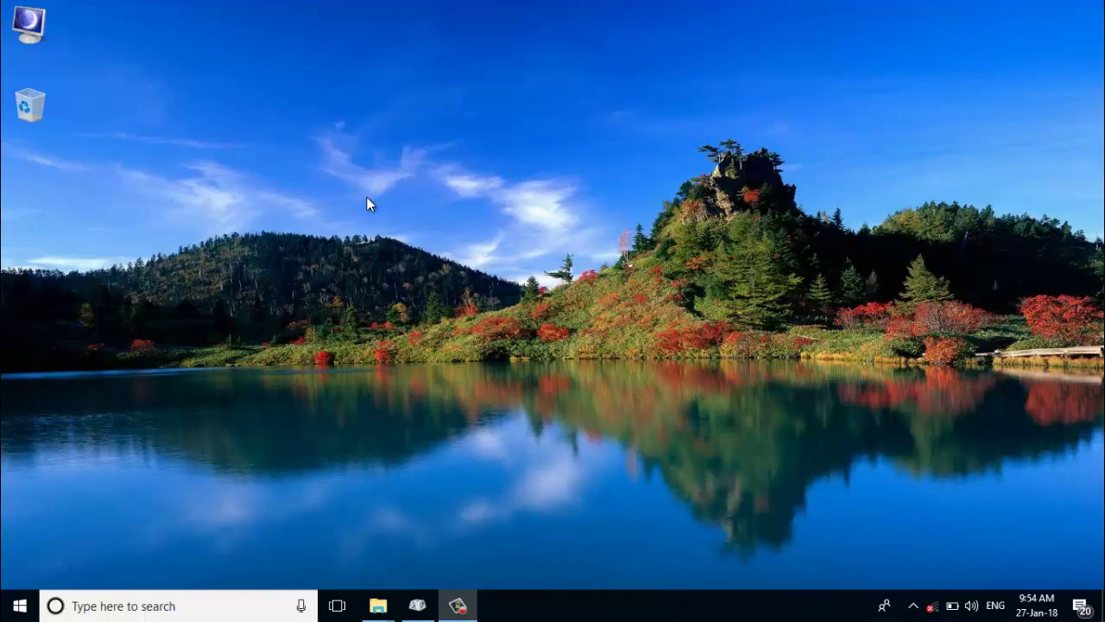
- Create a folder on the desktop and keep the default name New folder
right_click(328, 84)
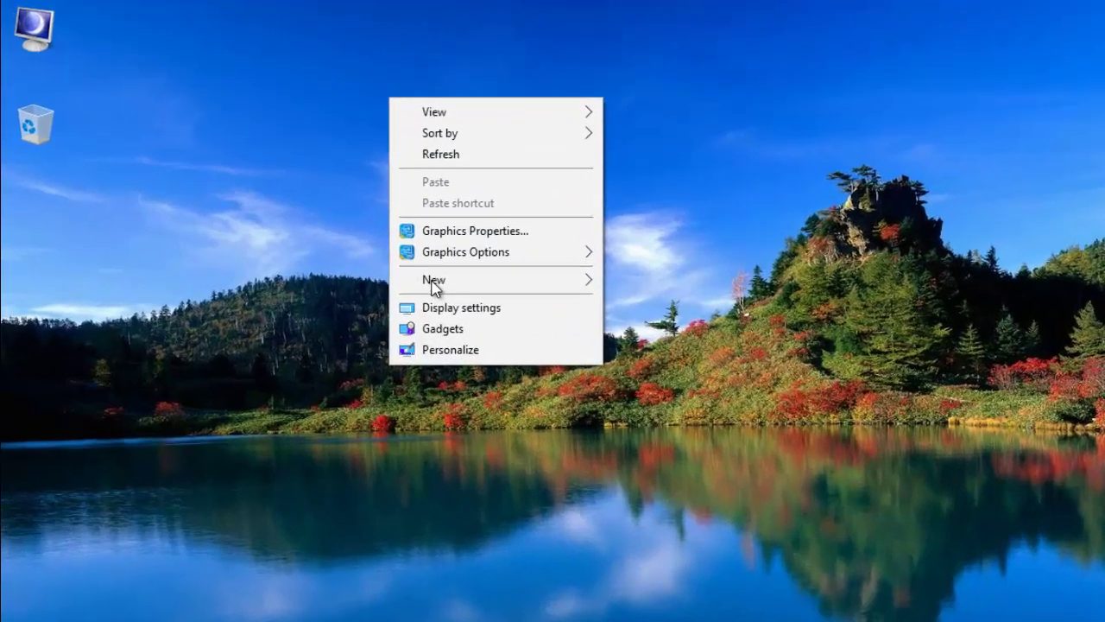
mouse_move(367, 238)
click(748, 335)
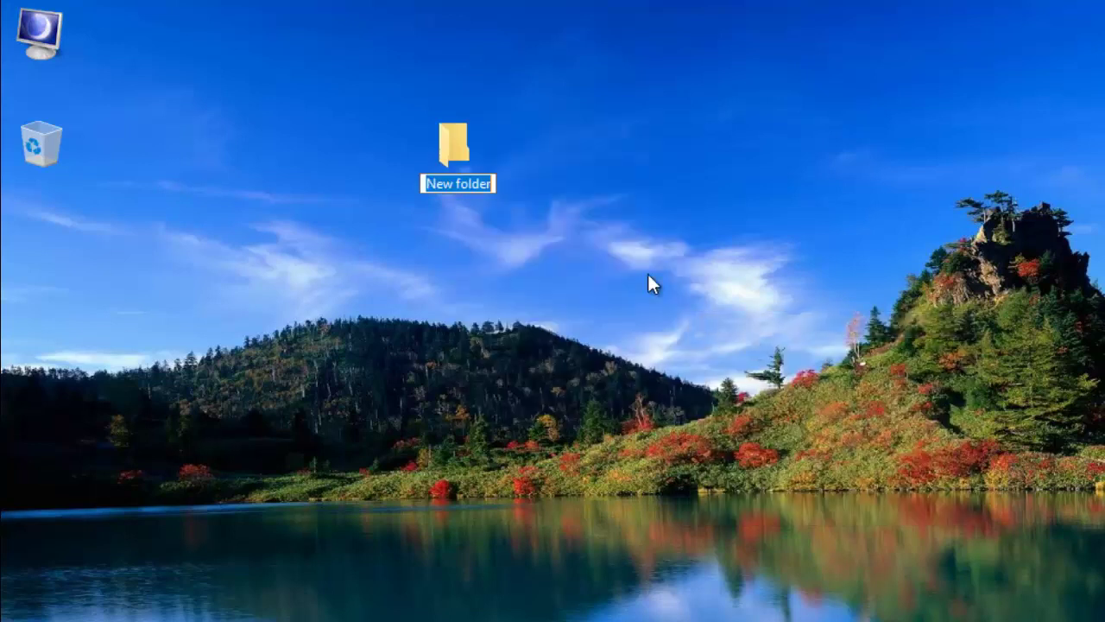
key(Return)
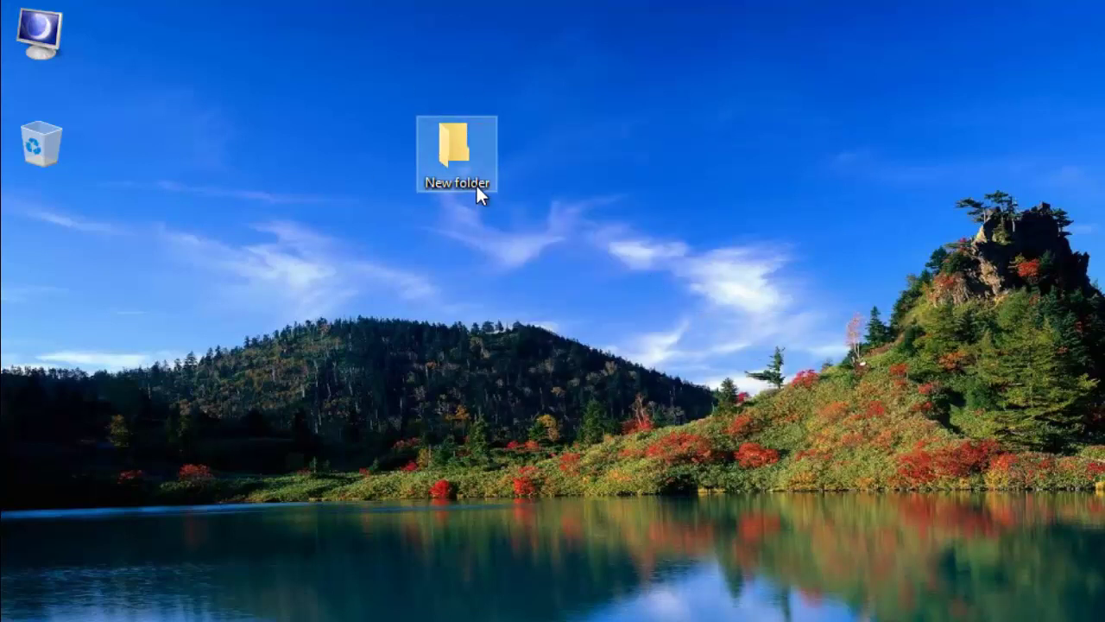
mouse_move(479, 191)
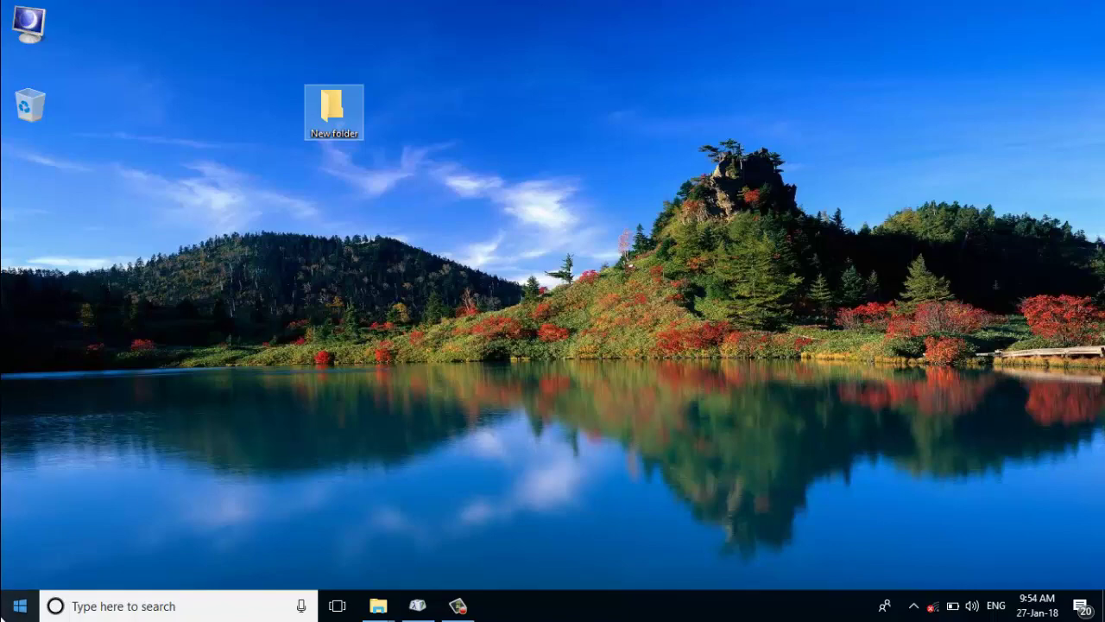
- Find and open Character Map, and move its window clear of New folder on the desktop
click(19, 606)
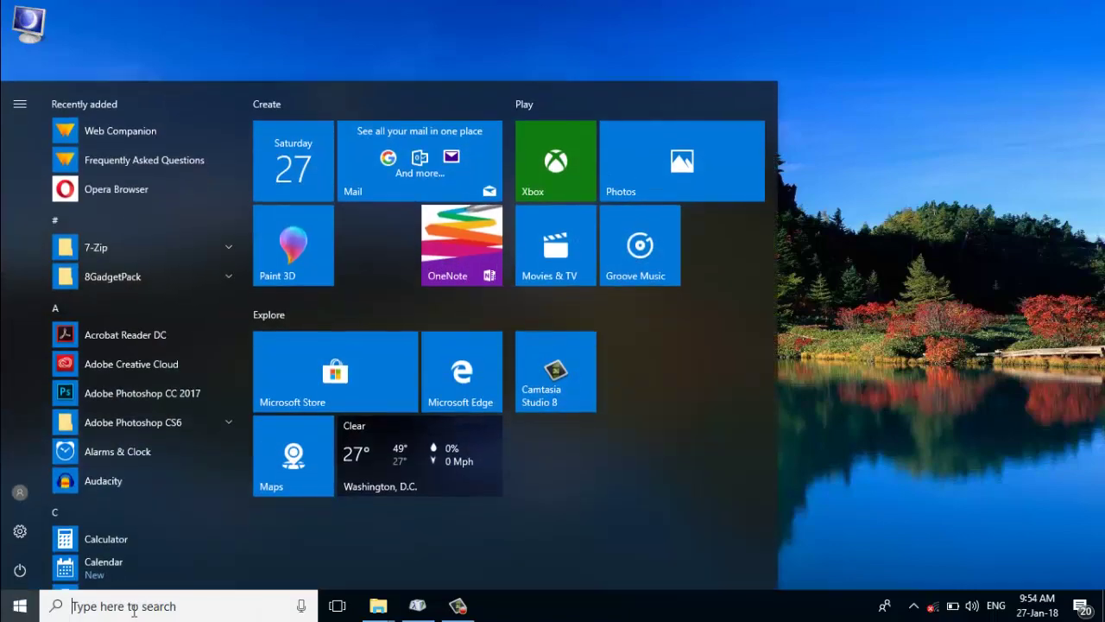
click(99, 609)
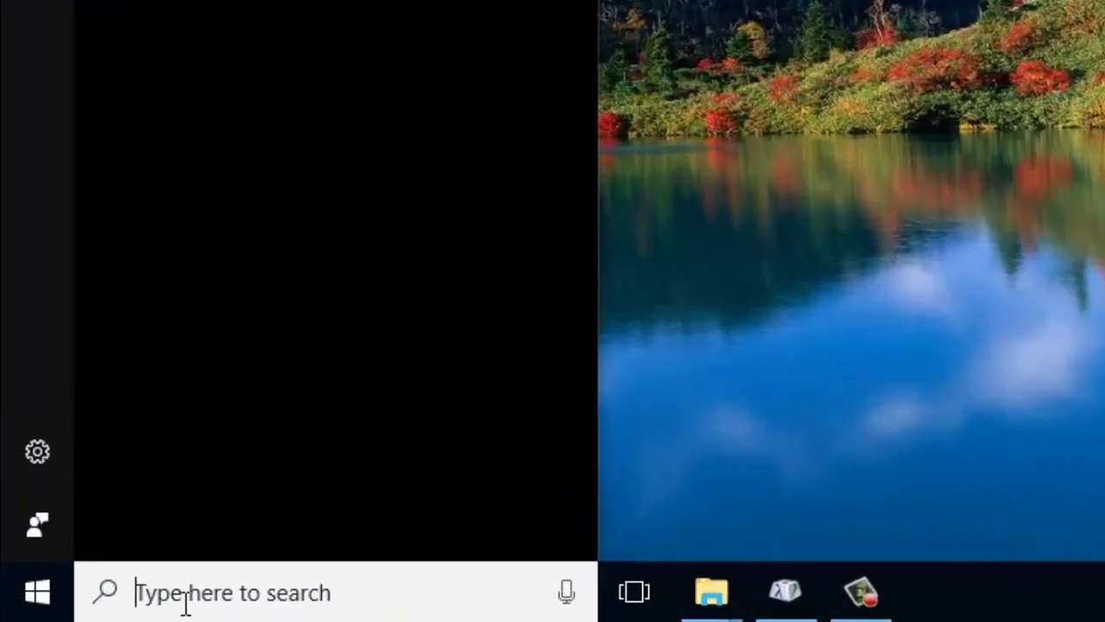
text(CHARA)
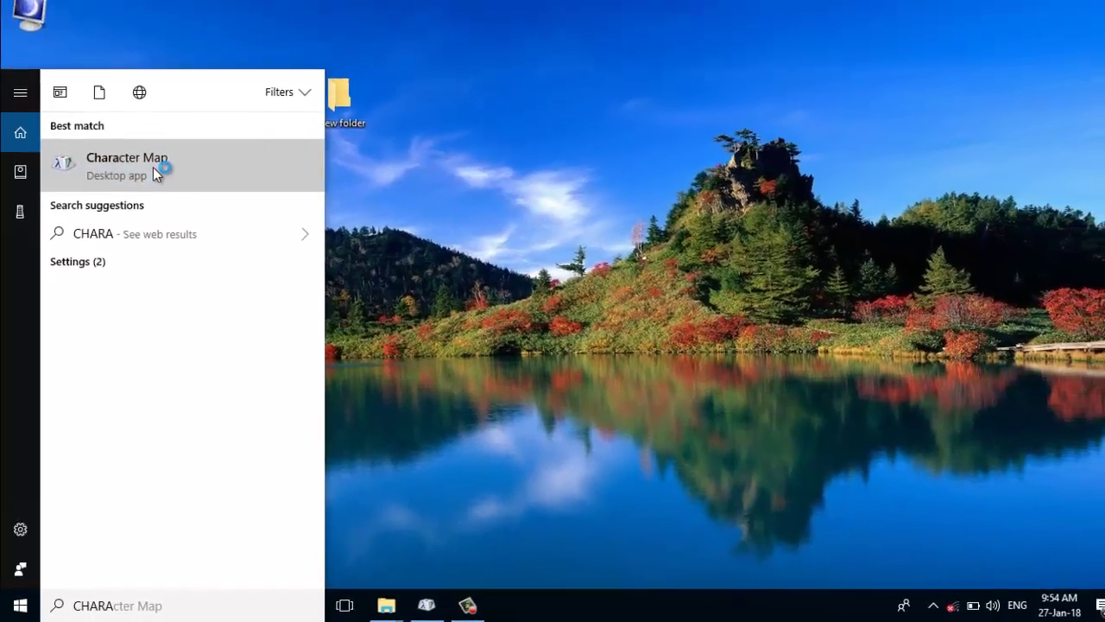
click(152, 128)
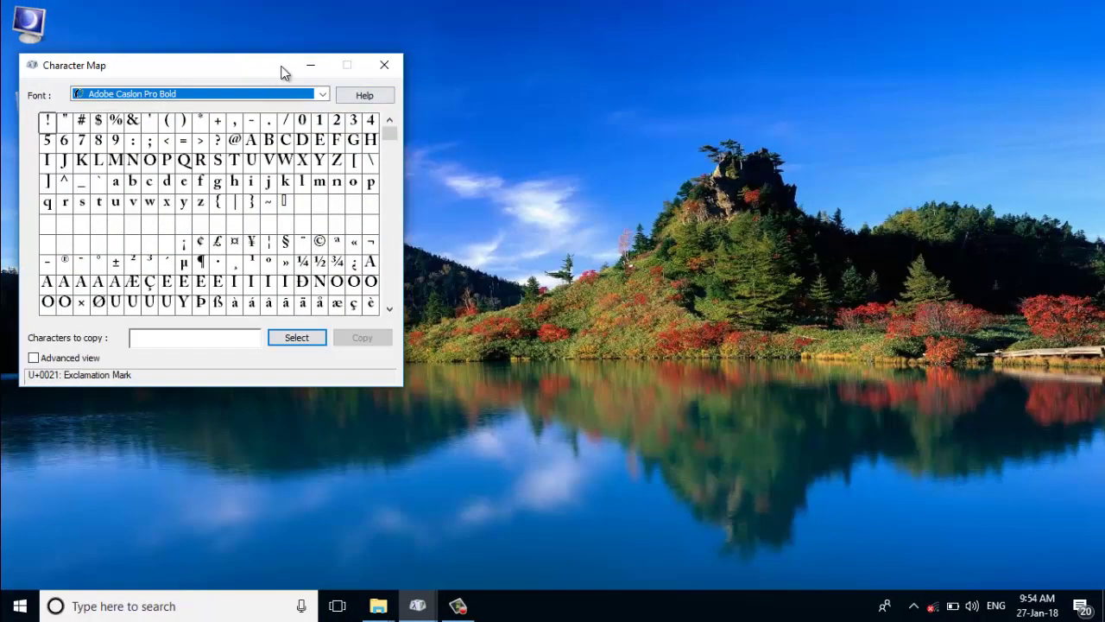
drag(283, 73, 678, 75)
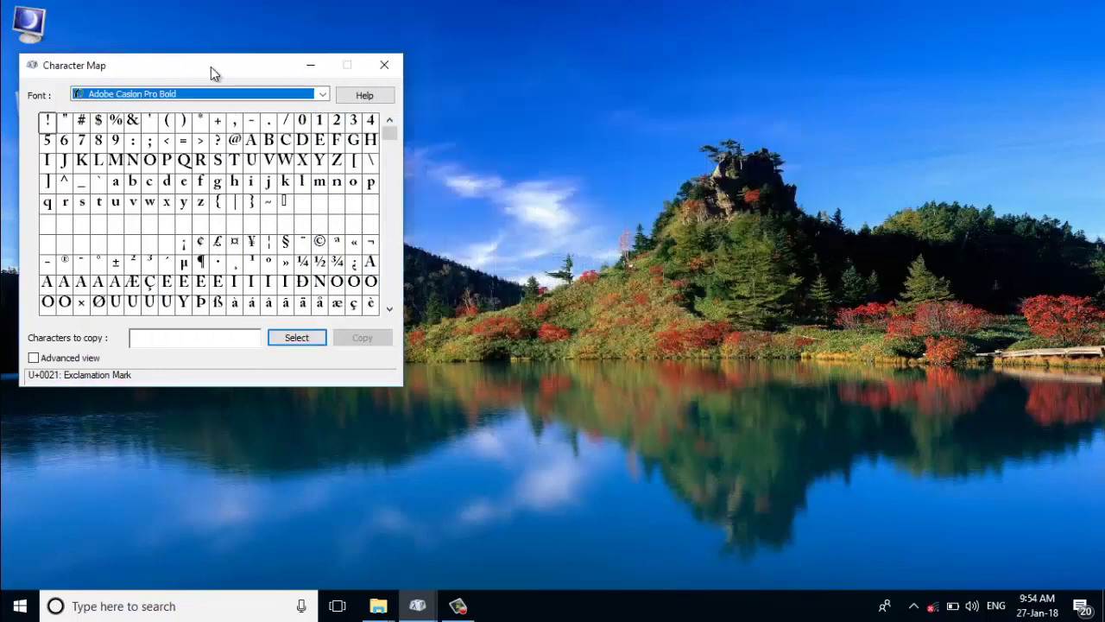
drag(211, 67, 634, 78)
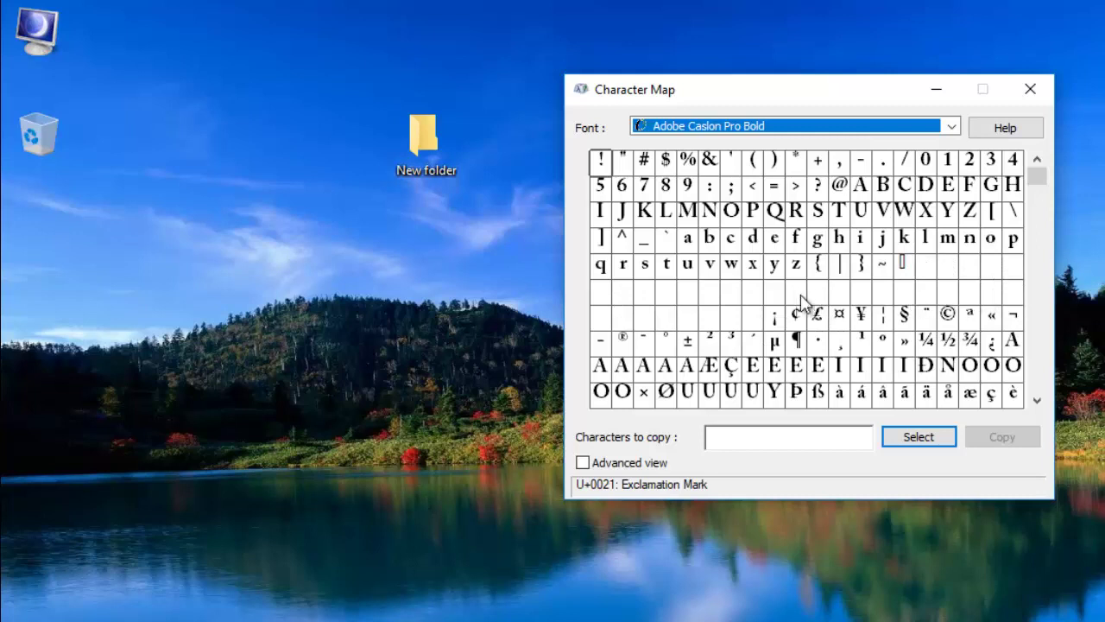
- Copy the blank character U+0085: Next Line (NEL) in the Adobe Caslon Pro Bold font
click(602, 298)
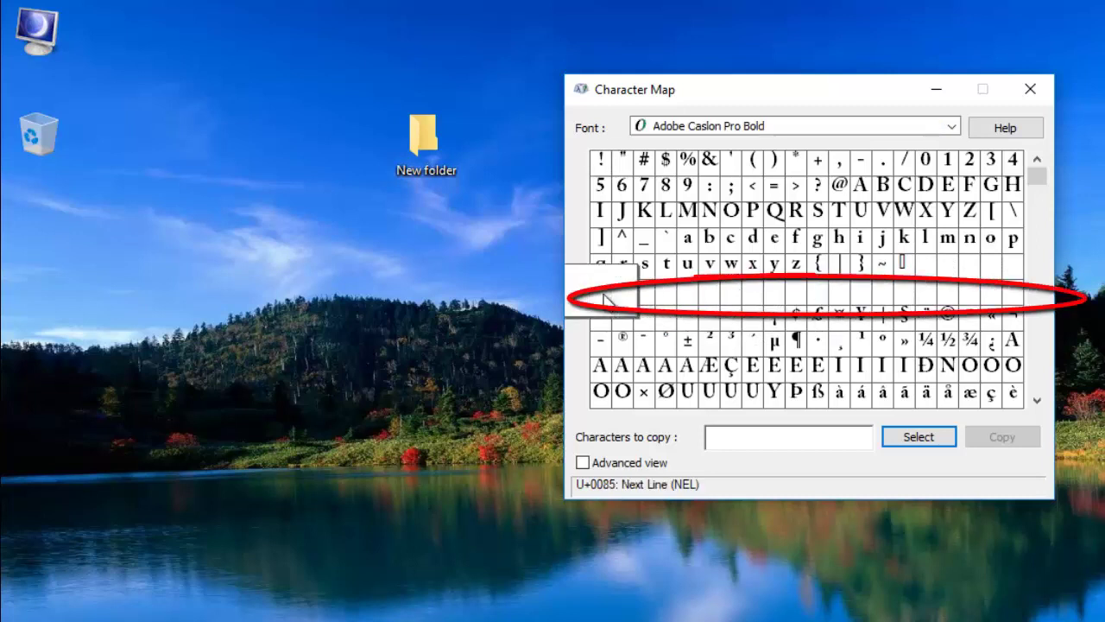
click(922, 437)
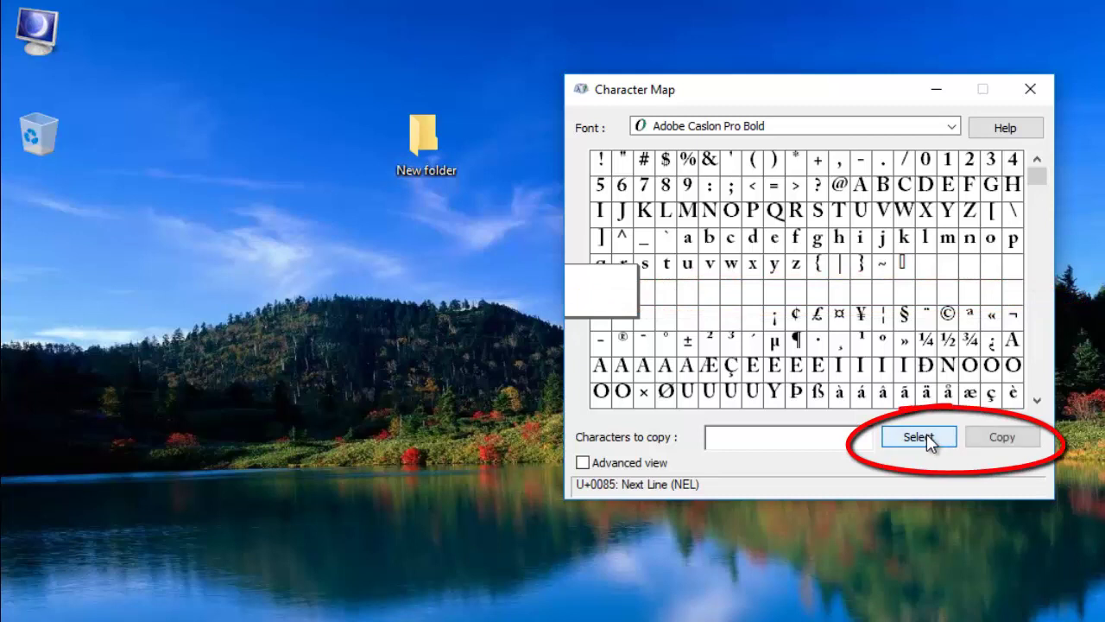
click(1011, 441)
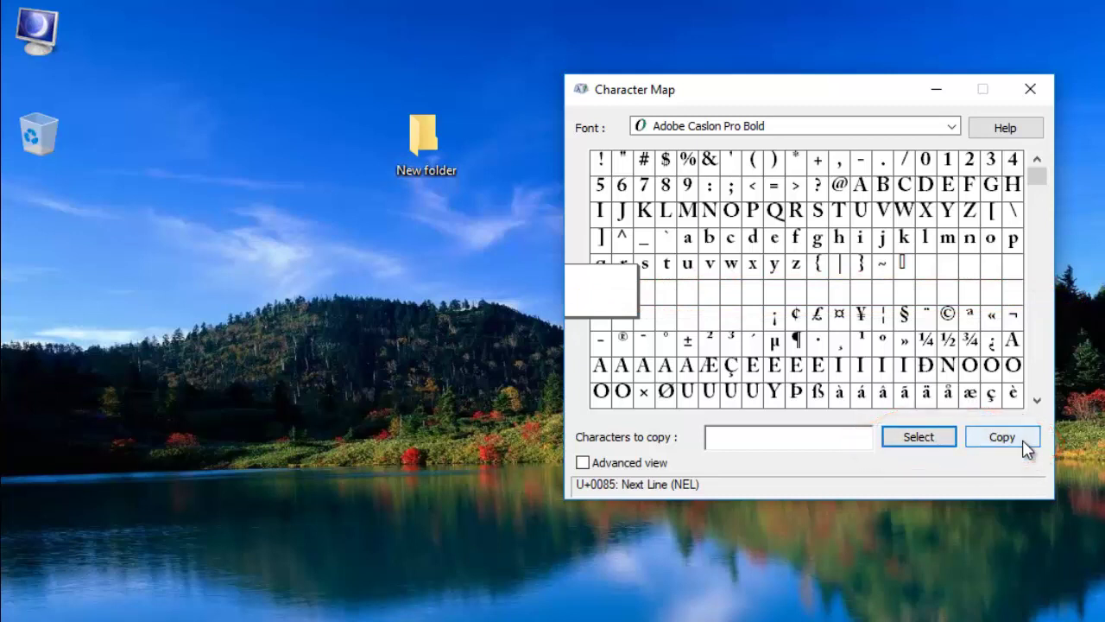
click(1022, 440)
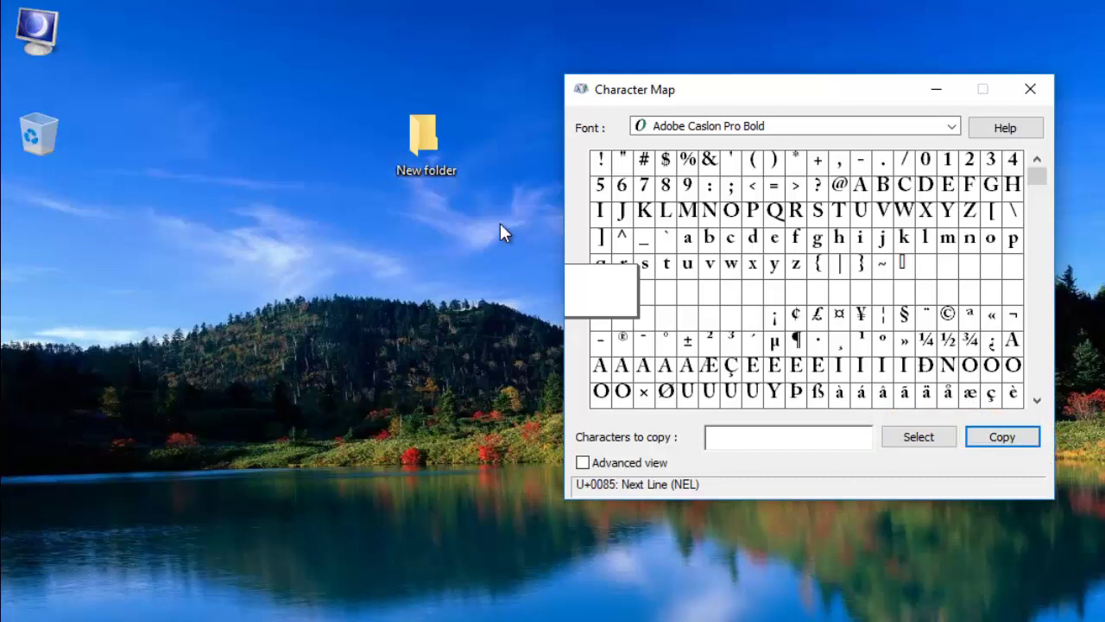
- Rename New folder with the copied blank character in place of its name, and close Character Map
click(432, 148)
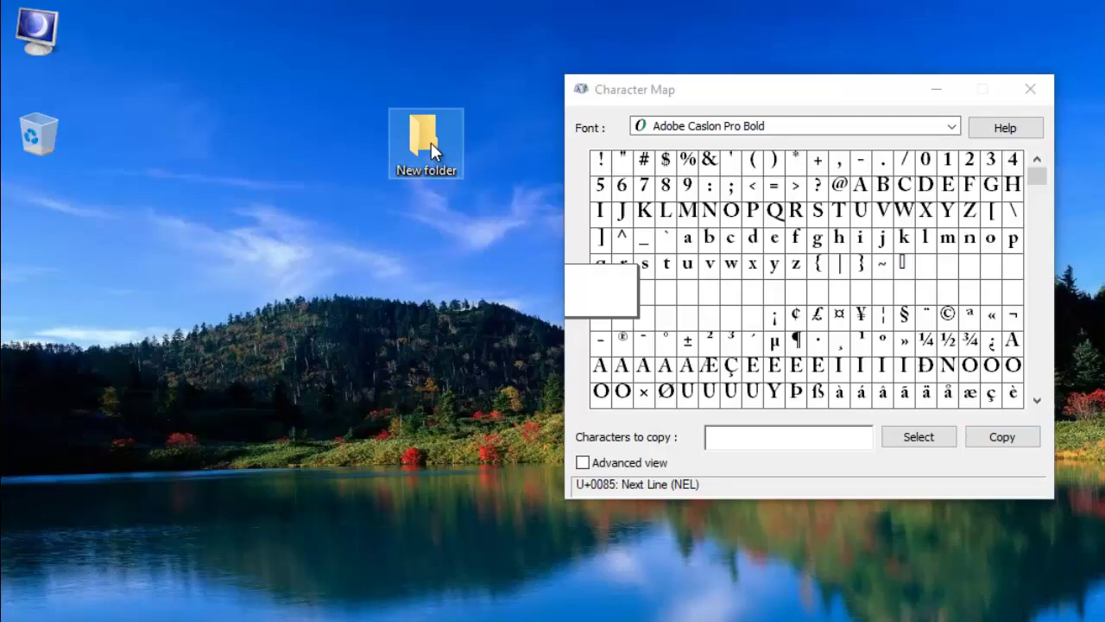
right_click(431, 142)
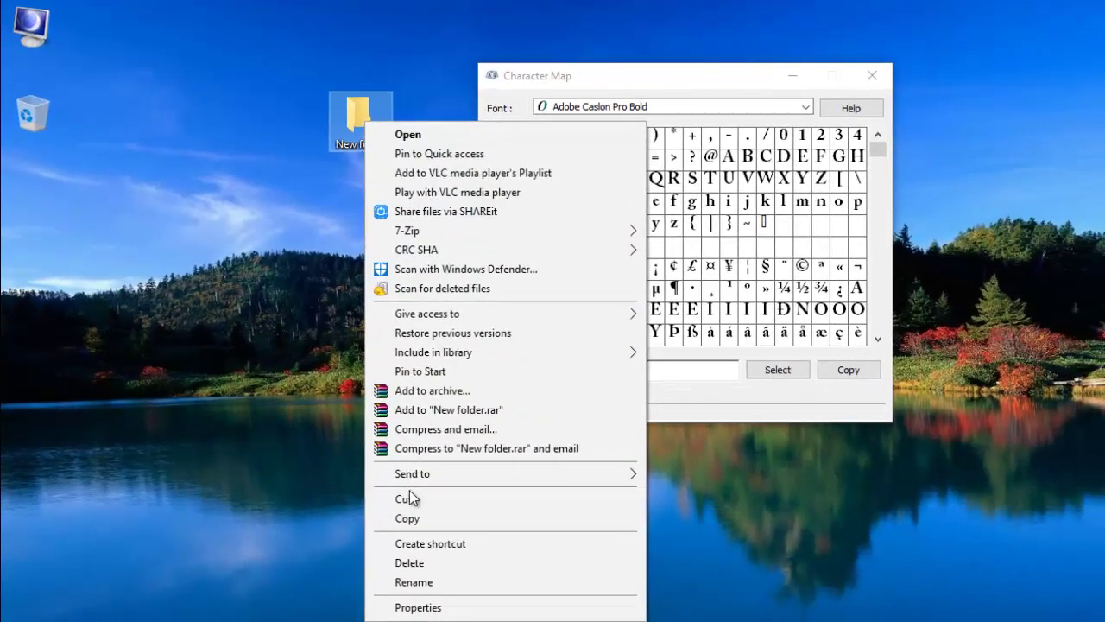
click(419, 583)
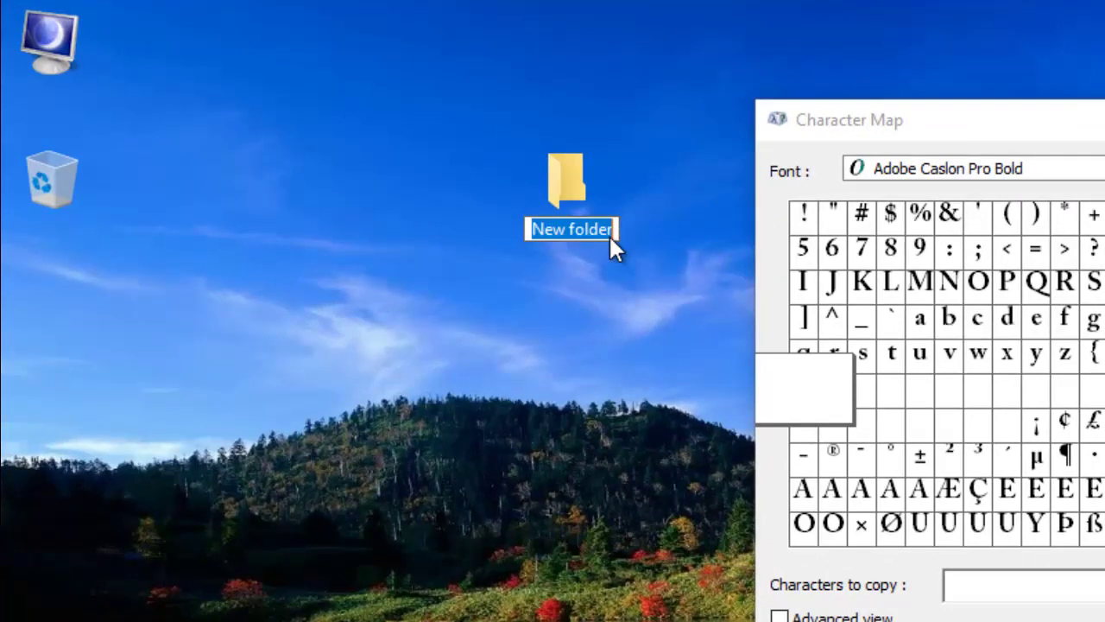
key(BackSpace)
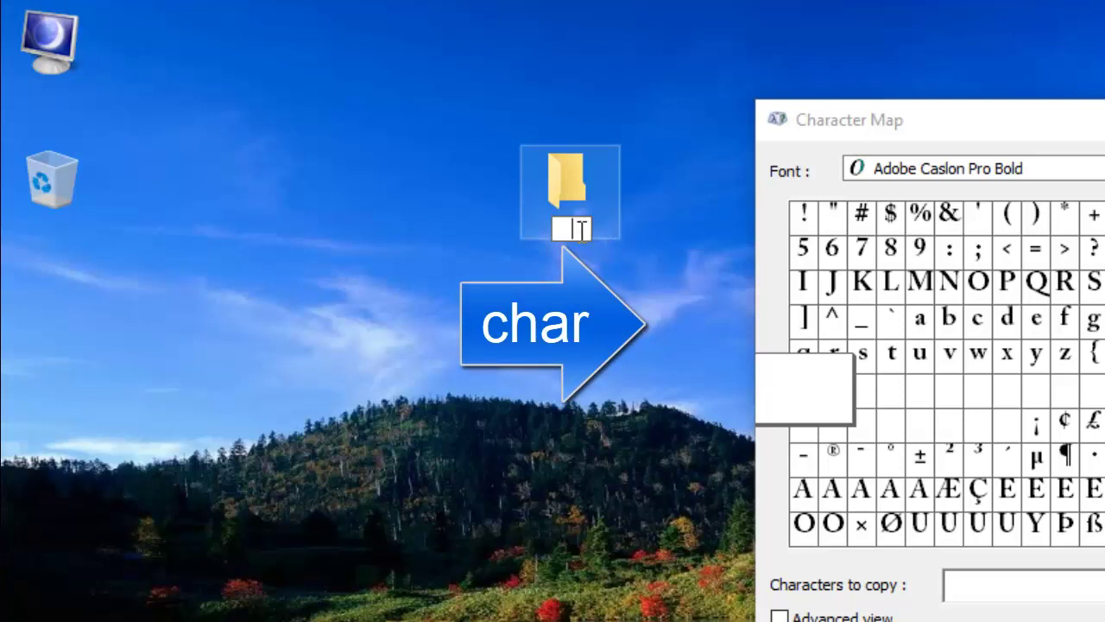
right_click(580, 230)
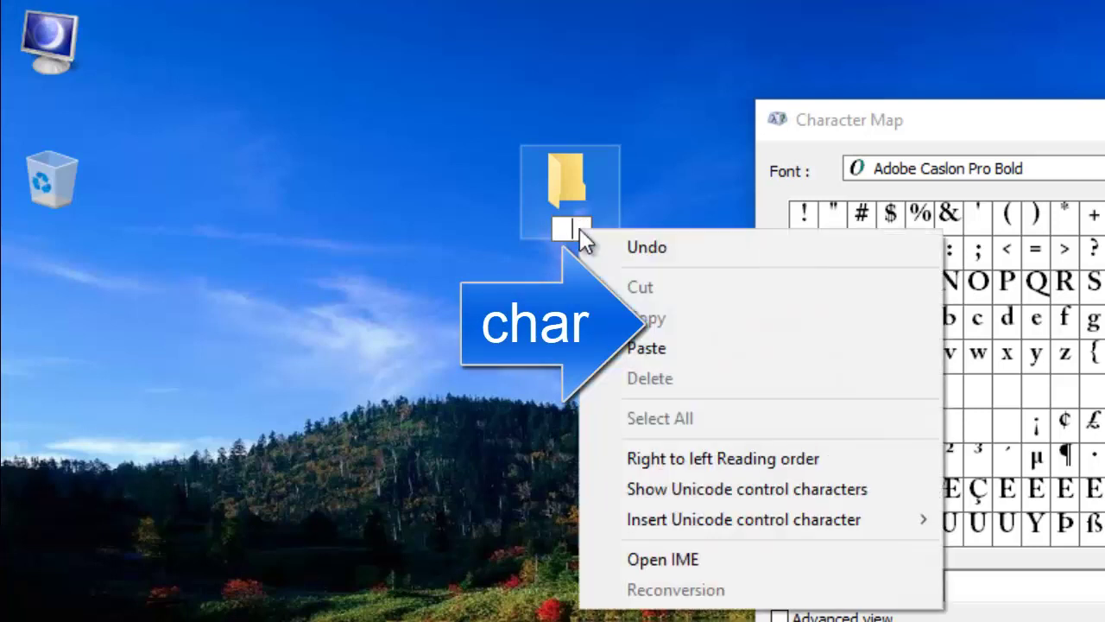
click(637, 341)
key(Return)
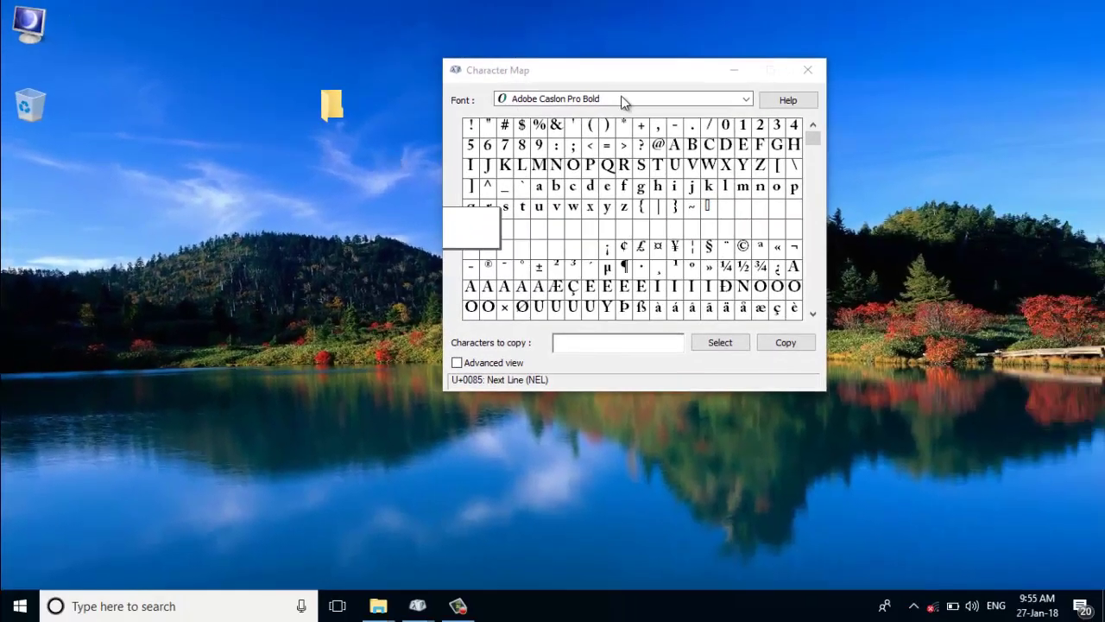
click(805, 69)
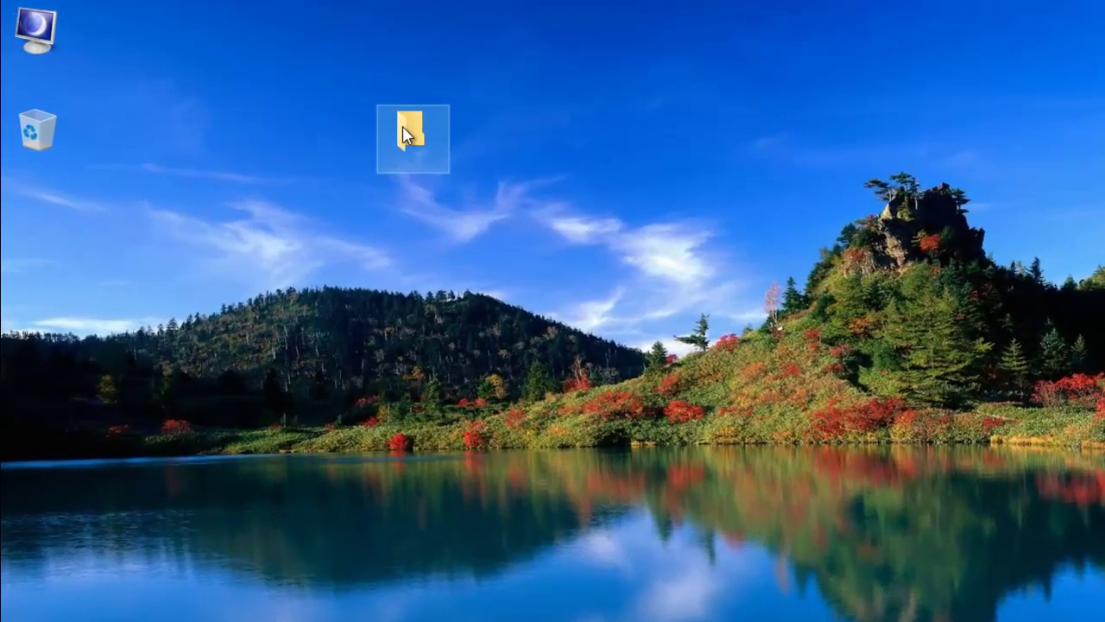
- Change the blank-named desktop folder's icon to one of the empty icons in SHELL32.dll, and apply the change to its properties
right_click(403, 134)
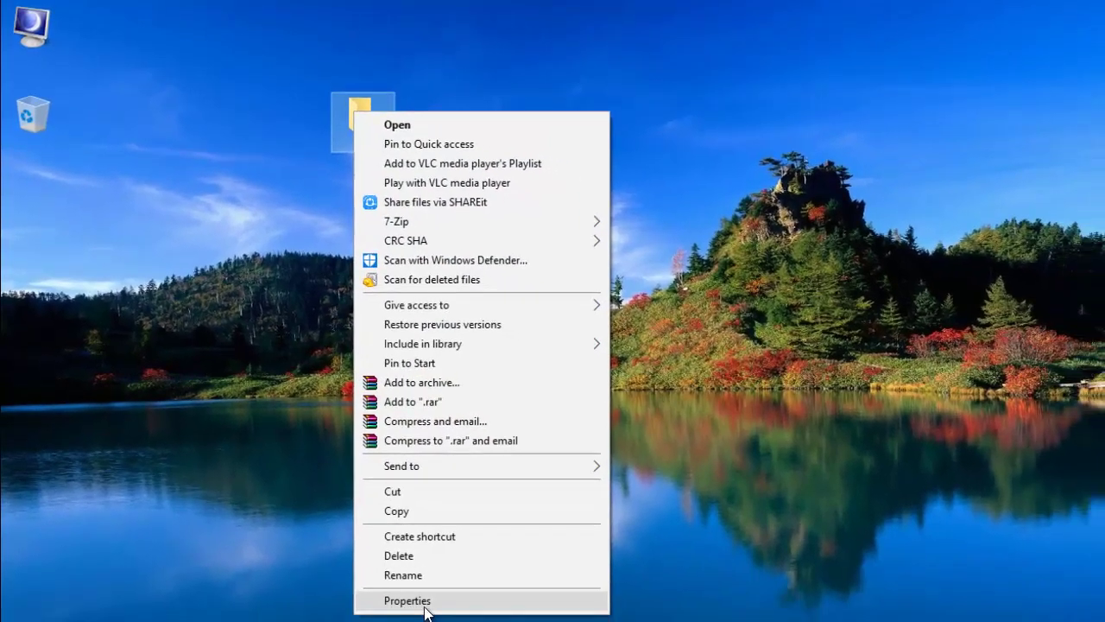
click(425, 601)
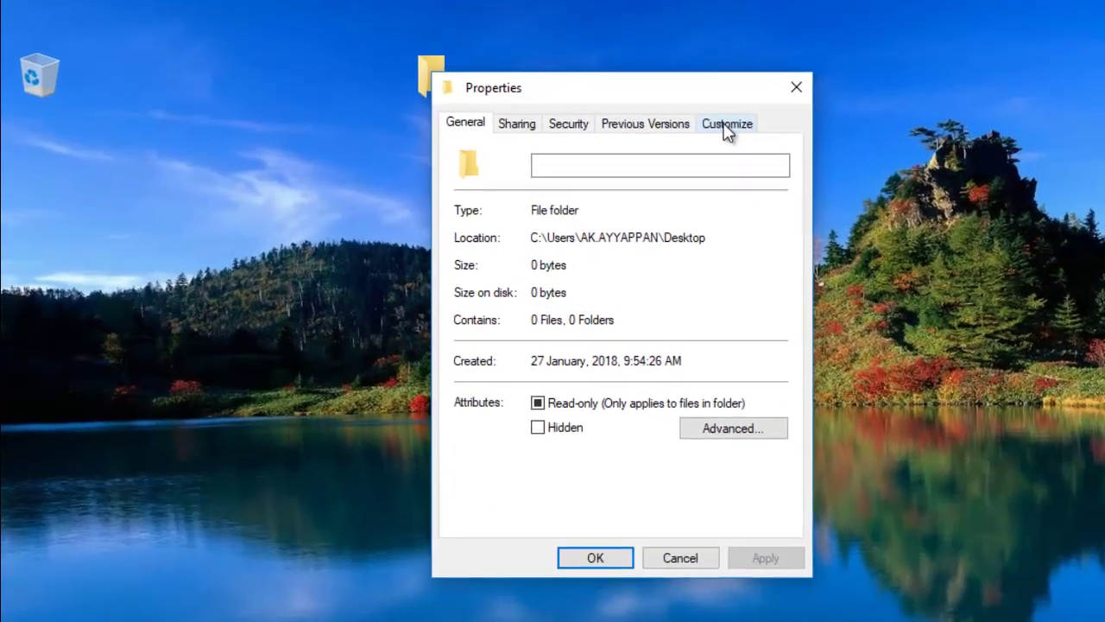
click(735, 122)
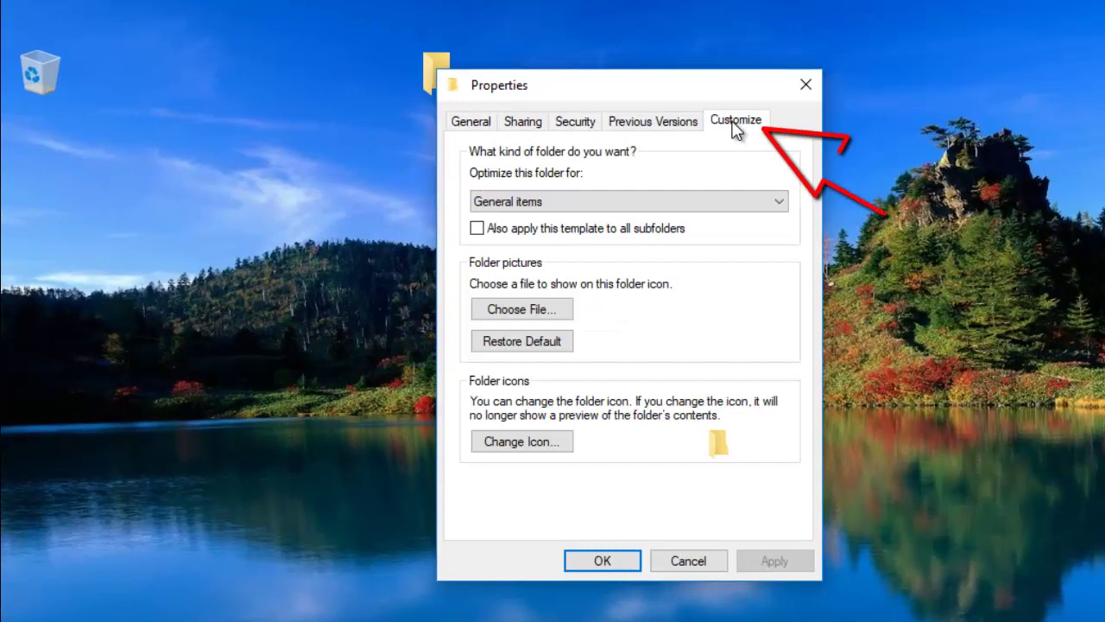
click(528, 441)
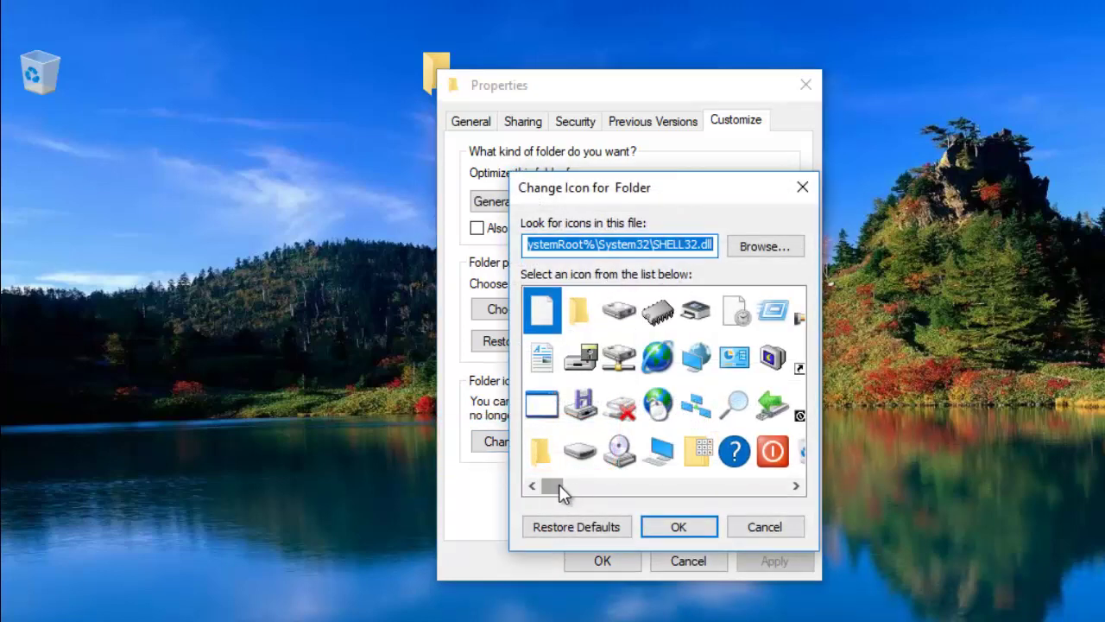
drag(561, 487, 585, 484)
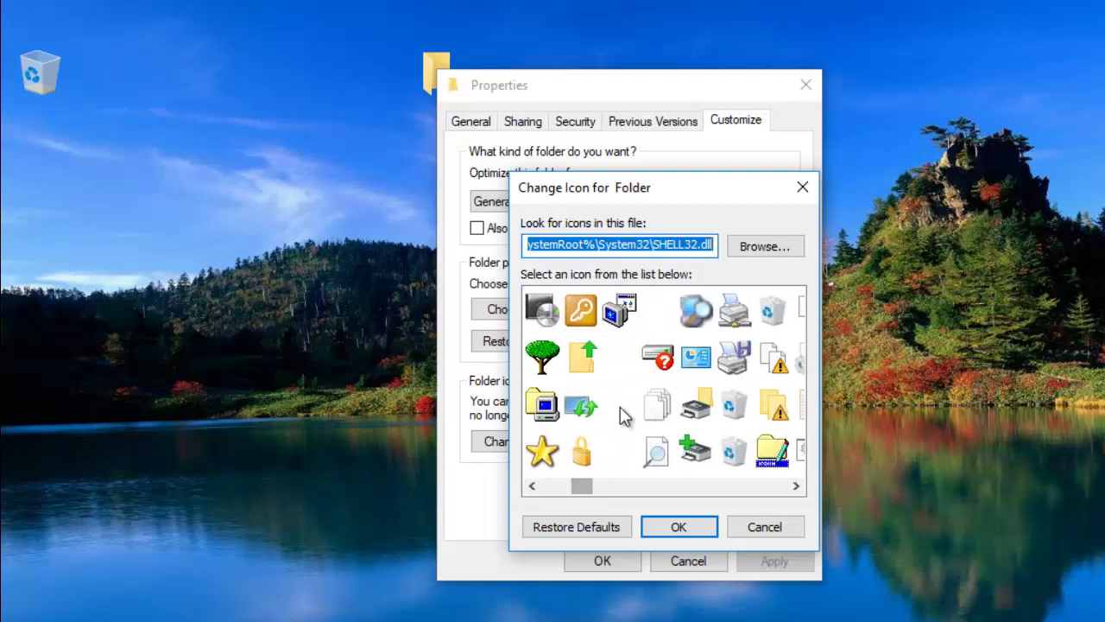
click(625, 457)
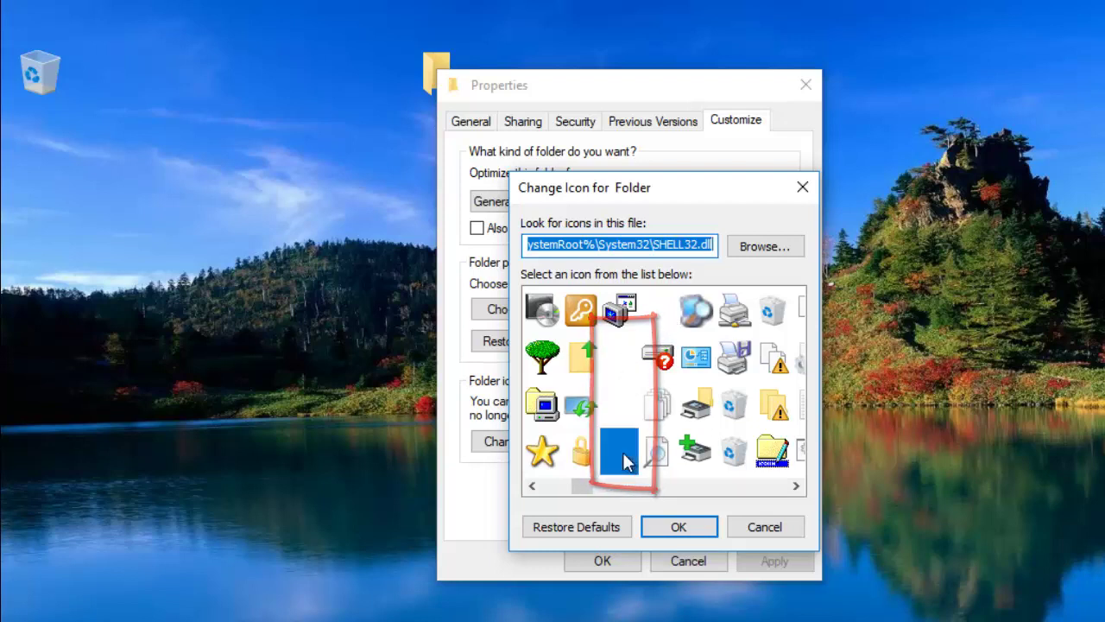
click(696, 530)
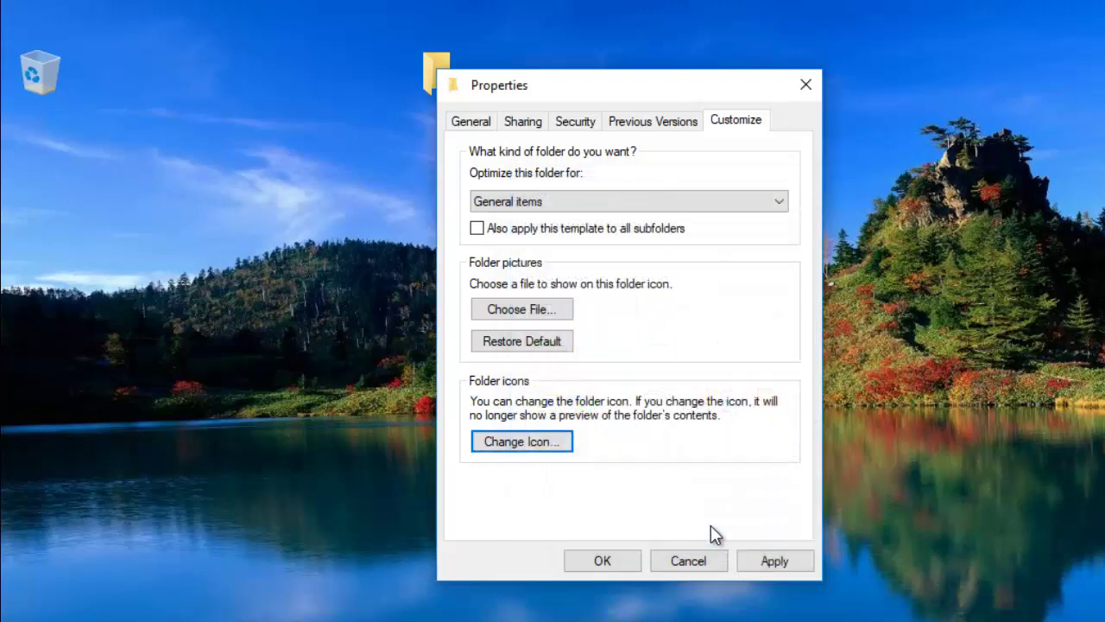
click(777, 560)
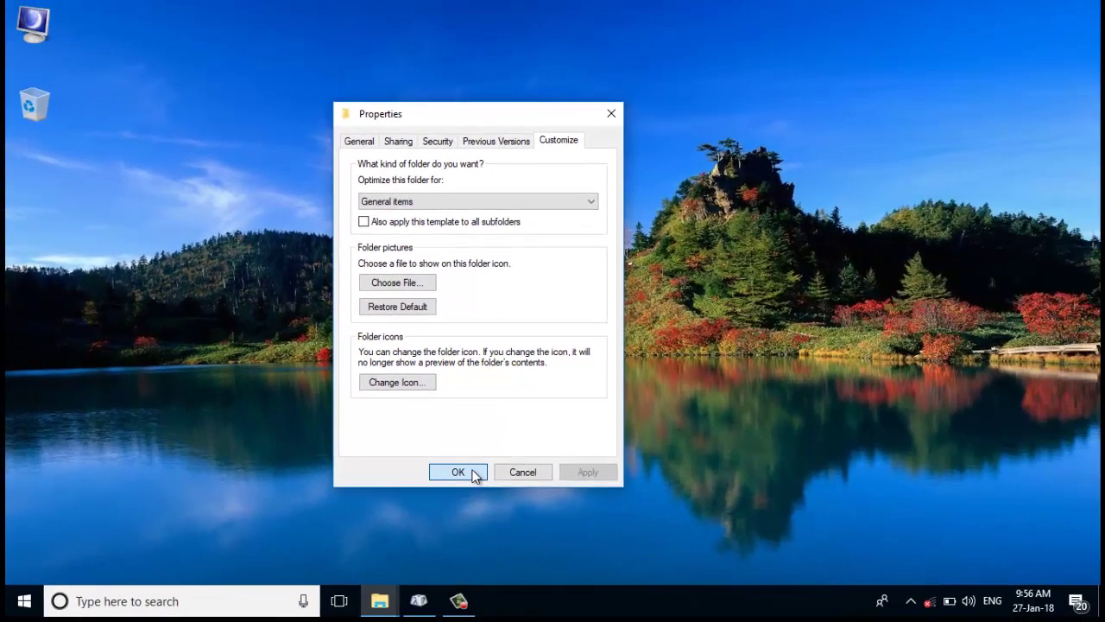
click(458, 472)
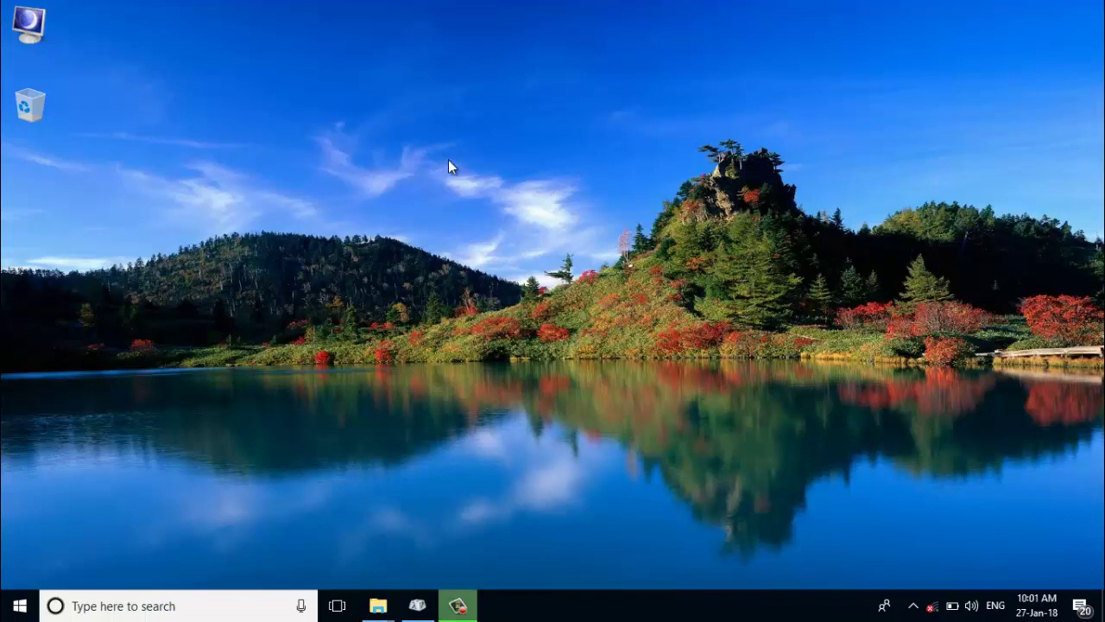
- Turn off Align icons to grid for the desktop, and move the invisible folder over the dark trees just above the red bushes
right_click(448, 160)
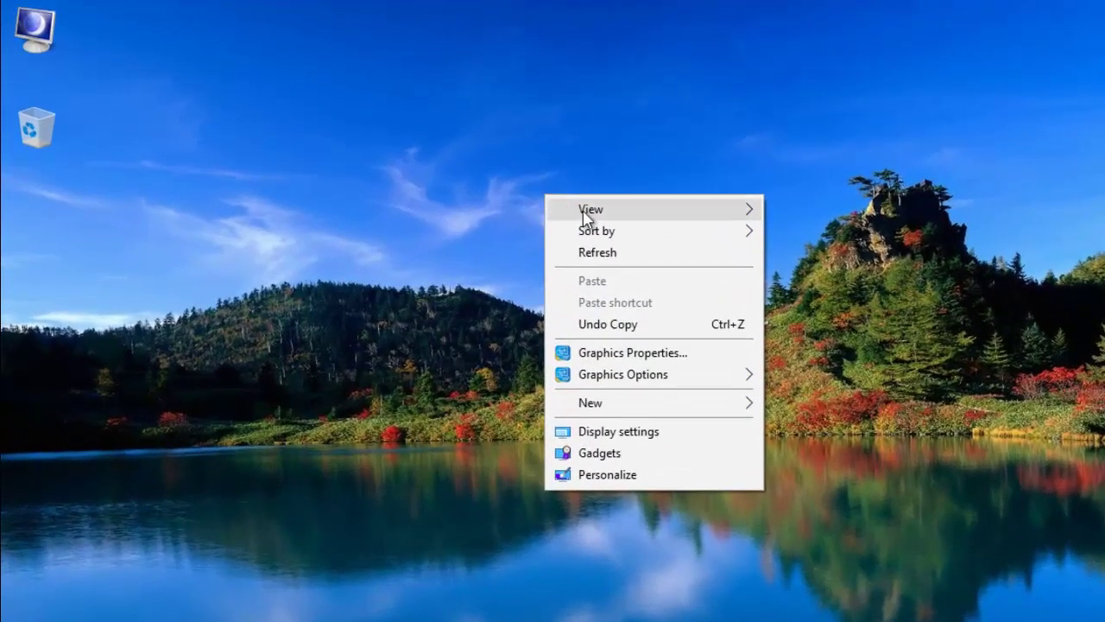
mouse_move(585, 216)
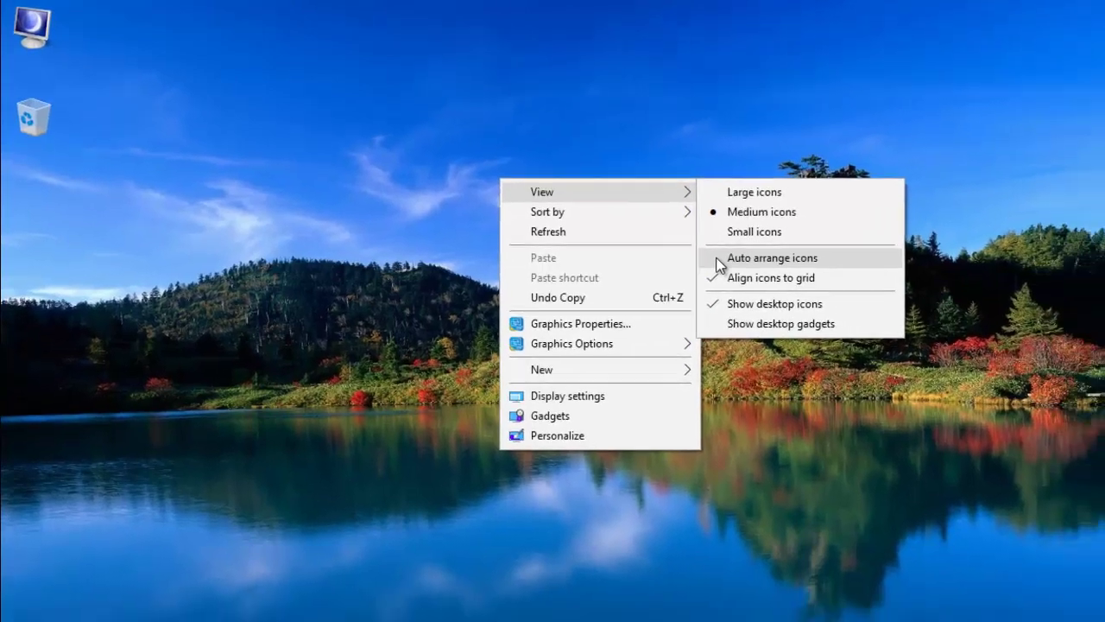
click(785, 283)
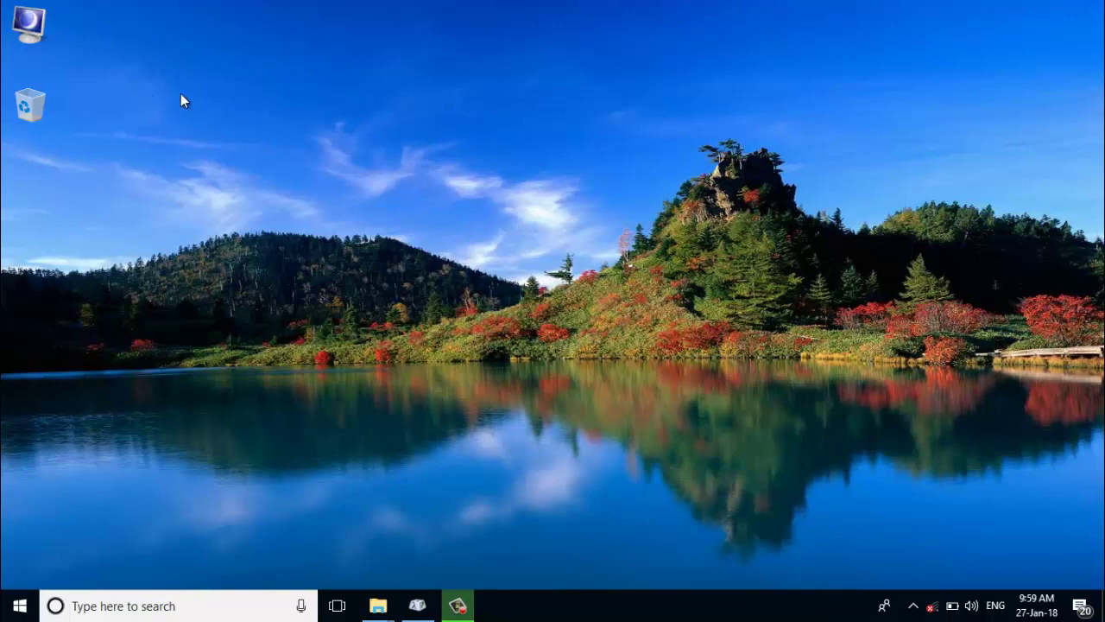
click(293, 105)
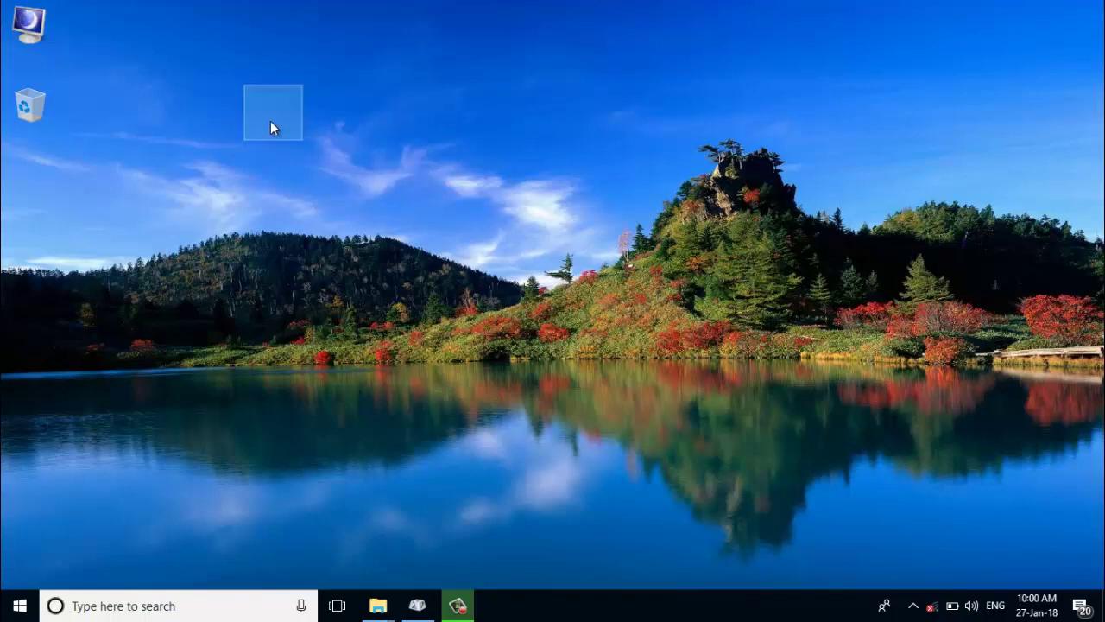
drag(1004, 334, 992, 291)
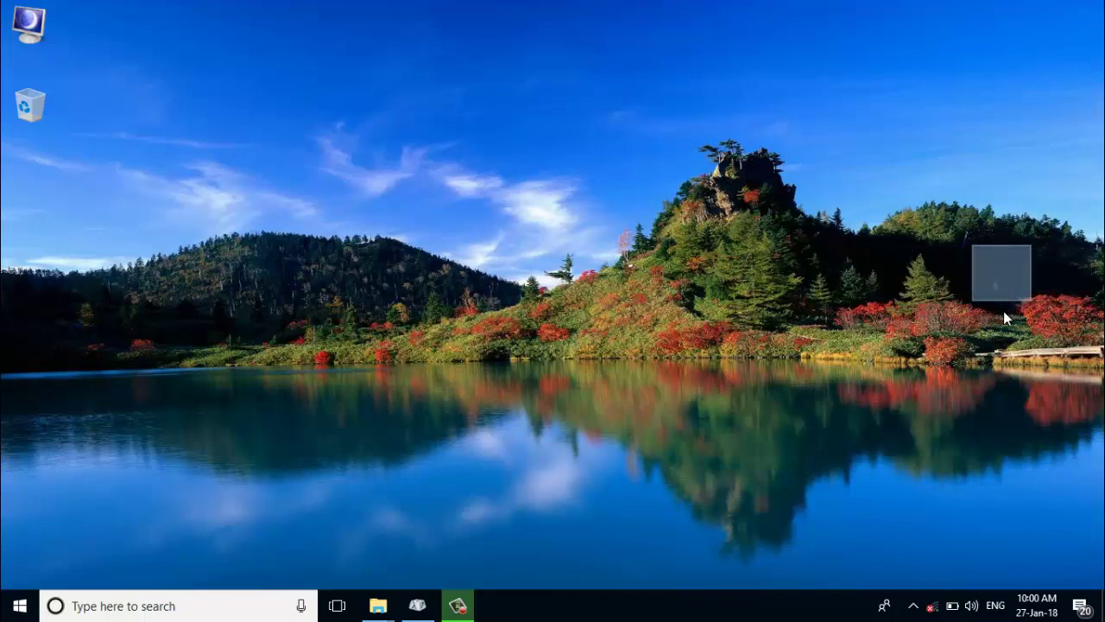